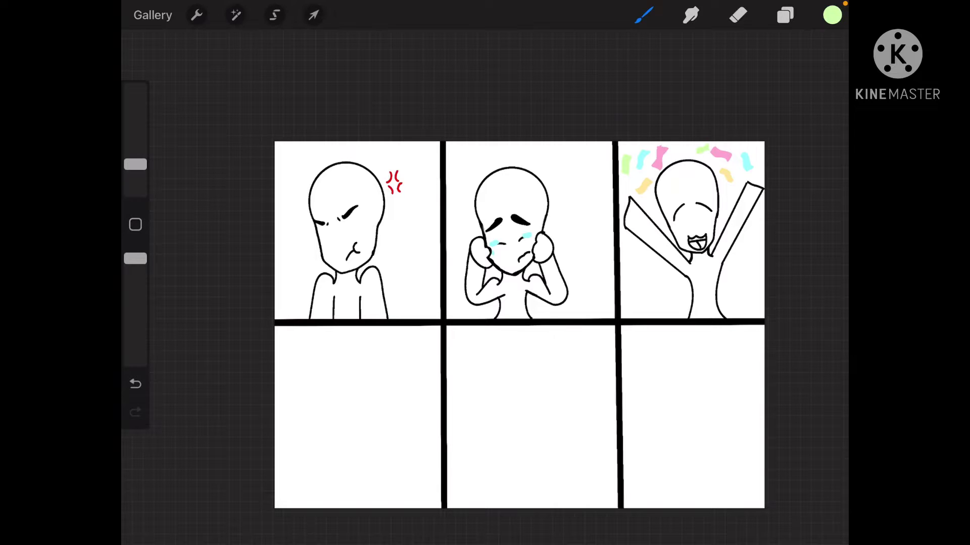
pyautogui.scroll(3, 521, 324)
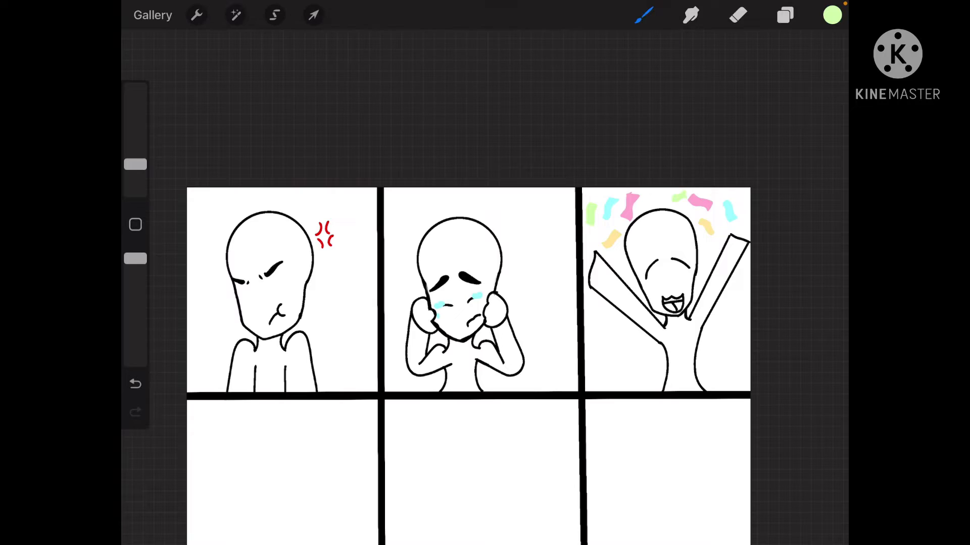
pyautogui.scroll(2, 577, 303)
pyautogui.scroll(5, 652, 303)
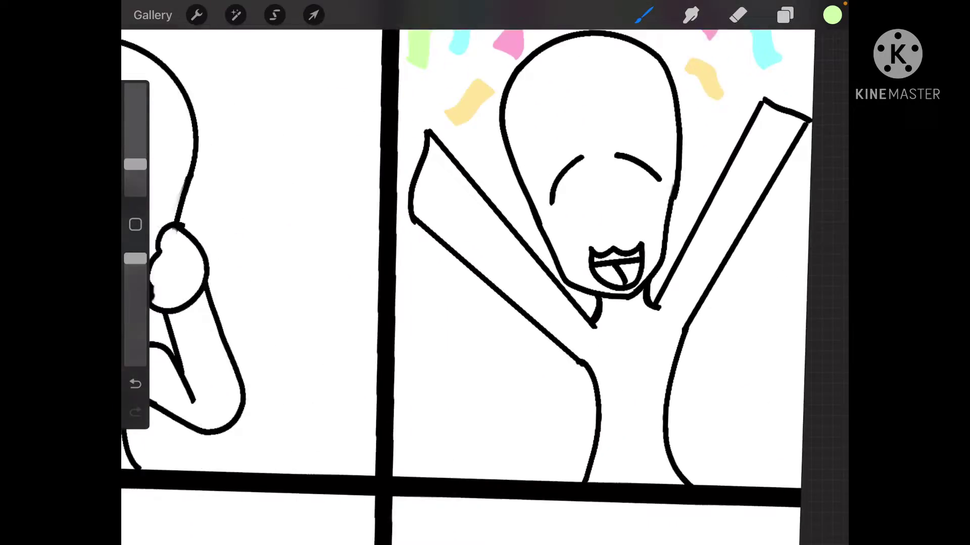
pyautogui.scroll(-3, 485, 303)
pyautogui.scroll(3, 424, 303)
pyautogui.scroll(2, 440, 304)
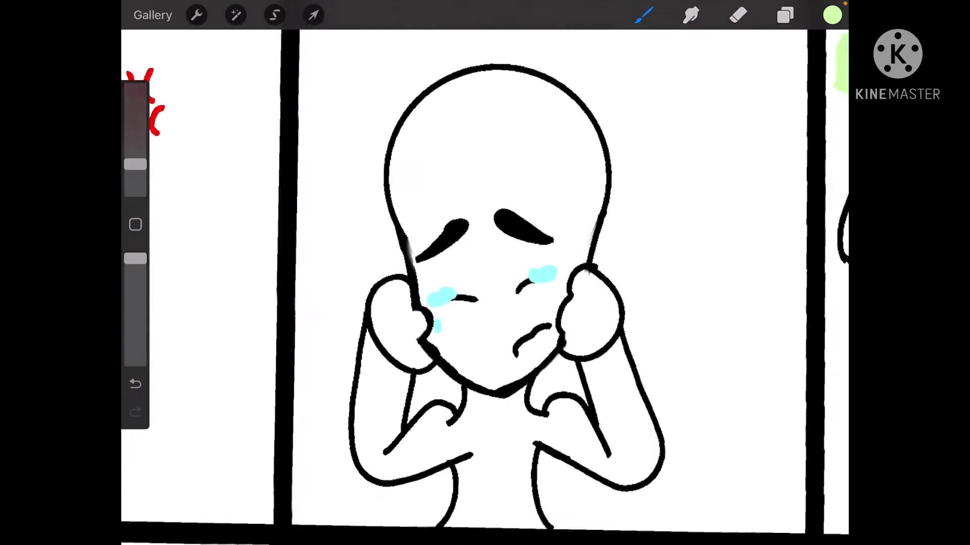
pyautogui.scroll(-5, 591, 341)
pyautogui.scroll(2, 455, 326)
pyautogui.scroll(3, 485, 304)
pyautogui.scroll(-2, 531, 318)
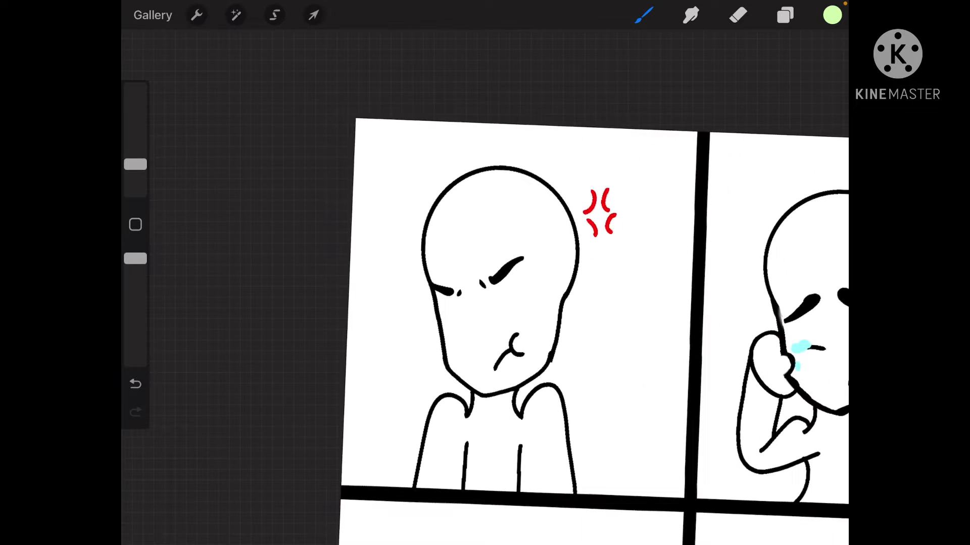
pyautogui.scroll(-2, 591, 341)
pyautogui.scroll(2, 485, 341)
pyautogui.scroll(2, 485, 342)
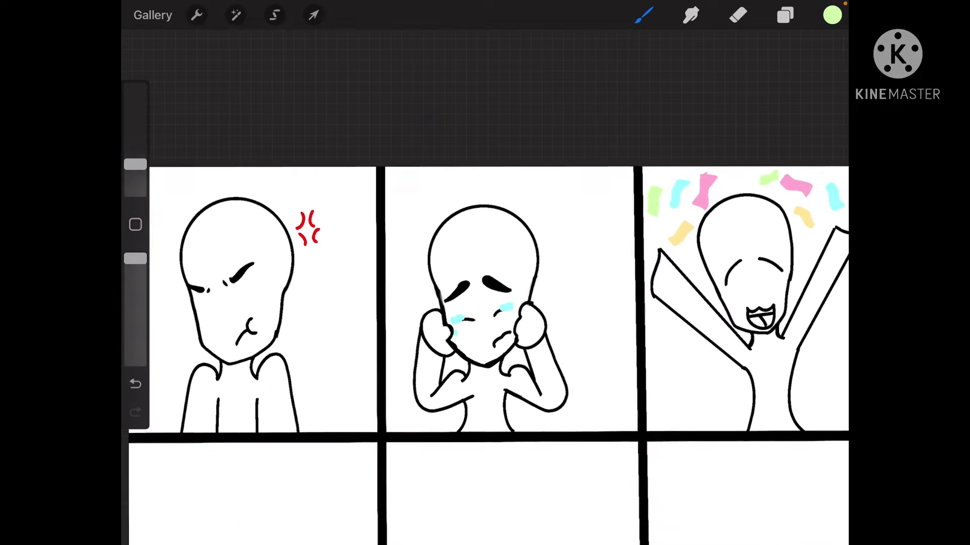
pyautogui.scroll(-1, 485, 341)
pyautogui.scroll(-1, 500, 342)
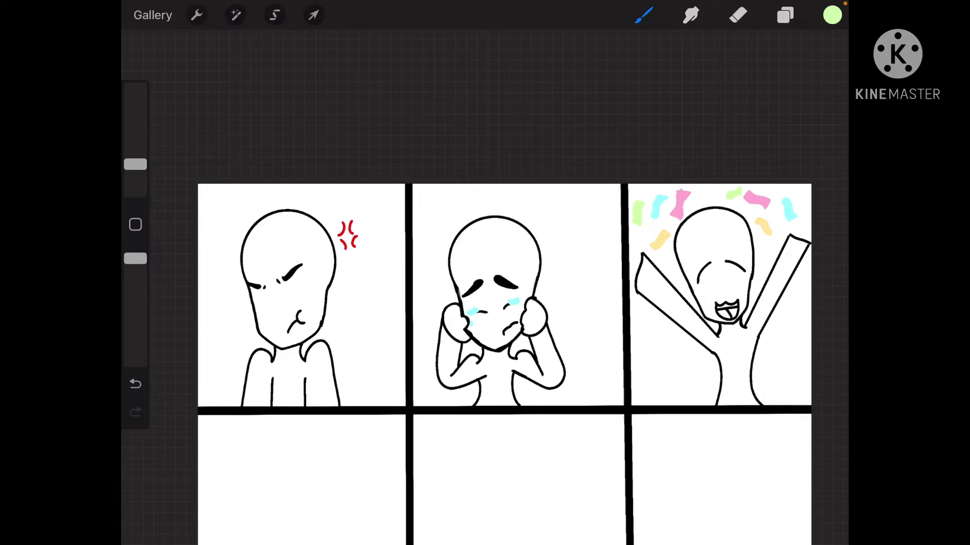
pyautogui.scroll(2, 500, 303)
pyautogui.scroll(-2, 500, 303)
pyautogui.scroll(2, 682, 288)
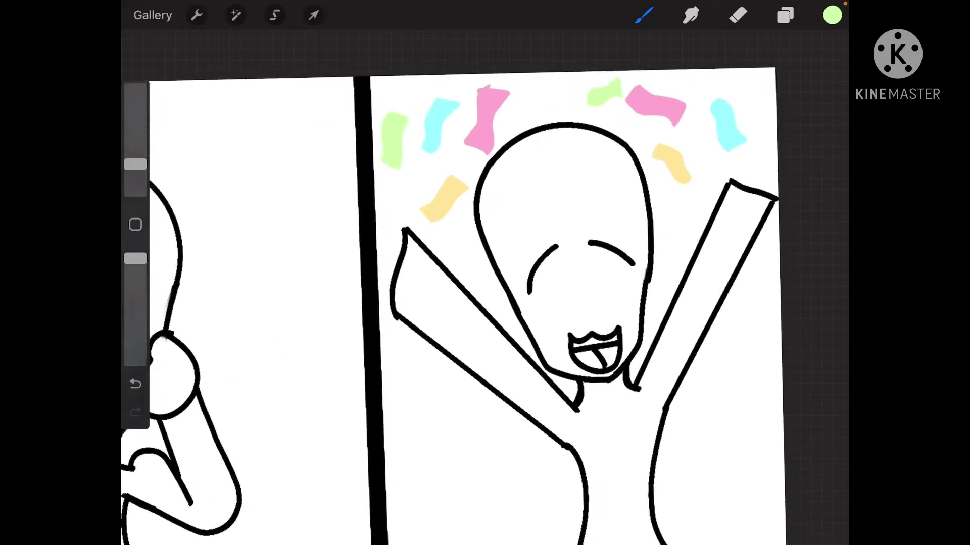
pyautogui.scroll(-2, 531, 341)
pyautogui.scroll(2, 516, 342)
pyautogui.scroll(2, 378, 304)
pyautogui.scroll(-3, 530, 342)
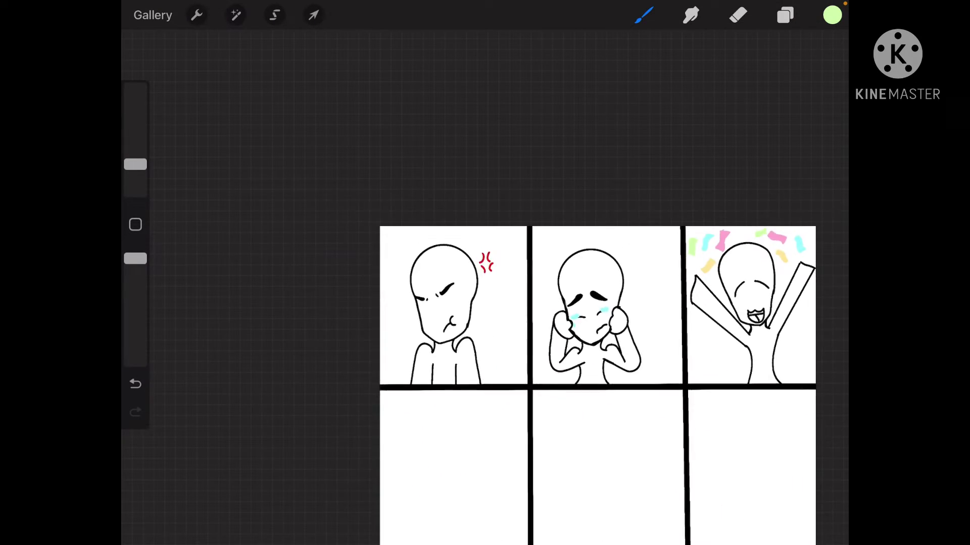
pyautogui.scroll(2, 515, 340)
pyautogui.scroll(-1, 515, 341)
pyautogui.scroll(1, 484, 303)
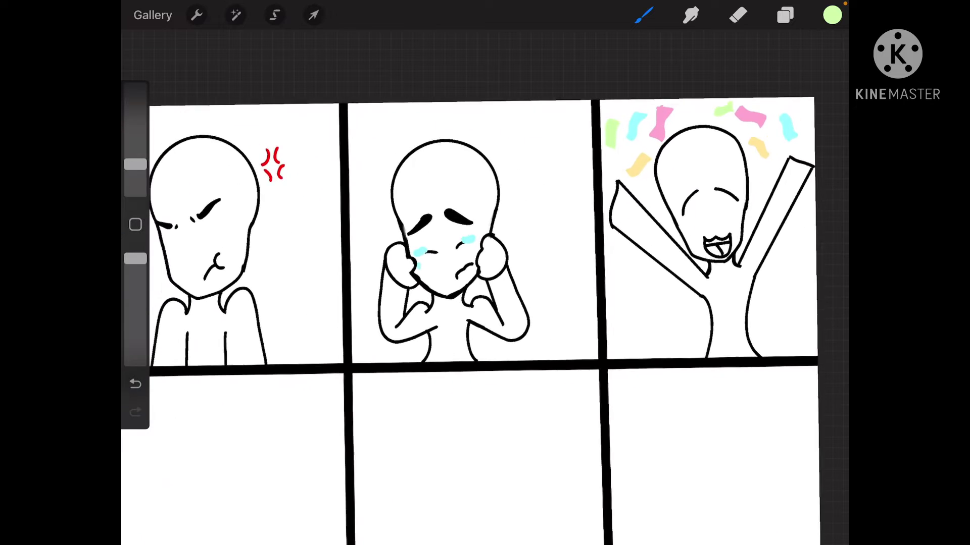
pyautogui.scroll(-1, 500, 303)
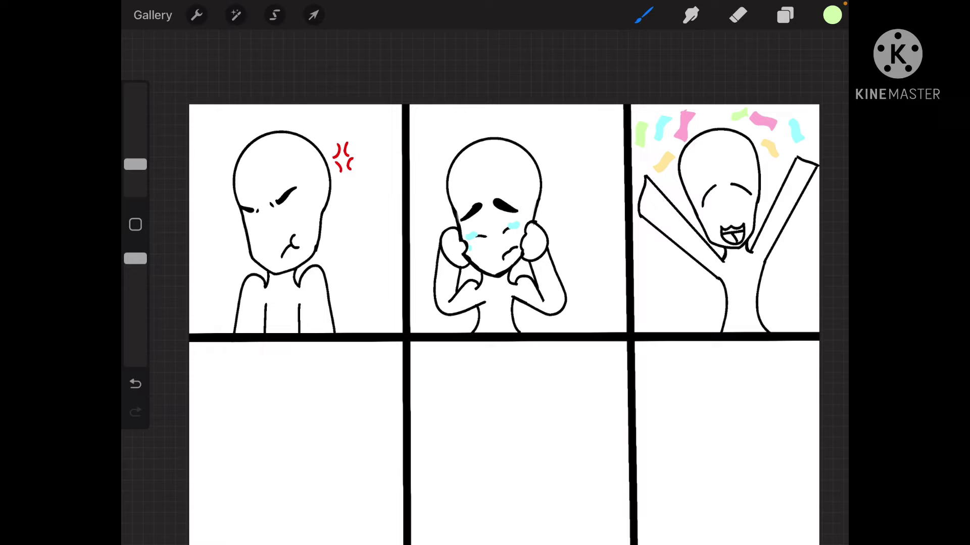
pyautogui.scroll(-5, 485, 303)
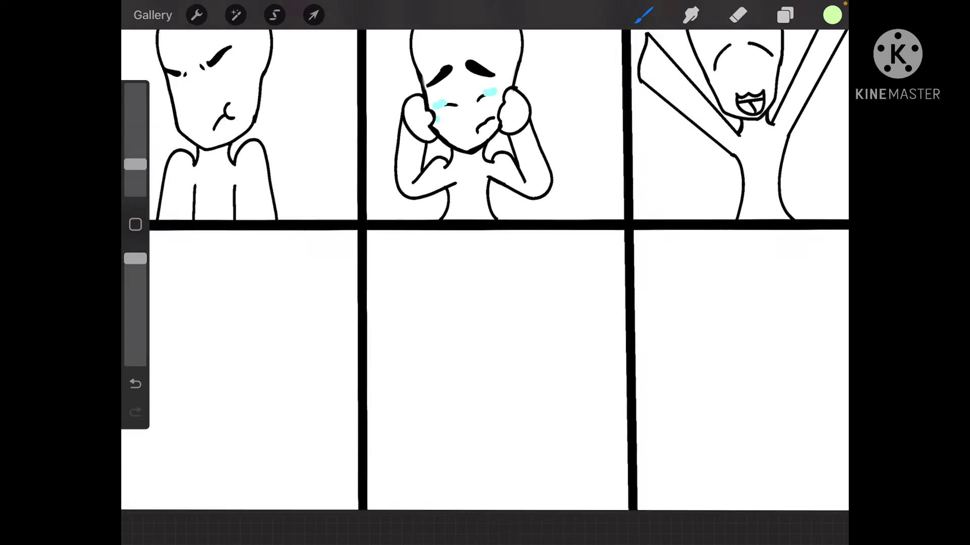
pyautogui.scroll(-3, 486, 303)
pyautogui.scroll(-2, 485, 273)
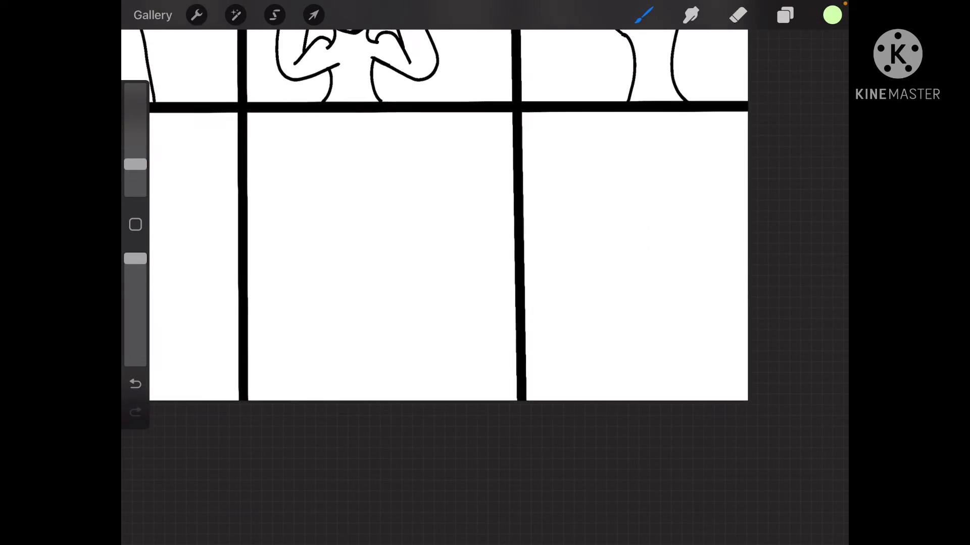
pyautogui.scroll(3, 486, 273)
pyautogui.scroll(-3, 486, 273)
pyautogui.scroll(4, 485, 273)
pyautogui.scroll(3, 485, 272)
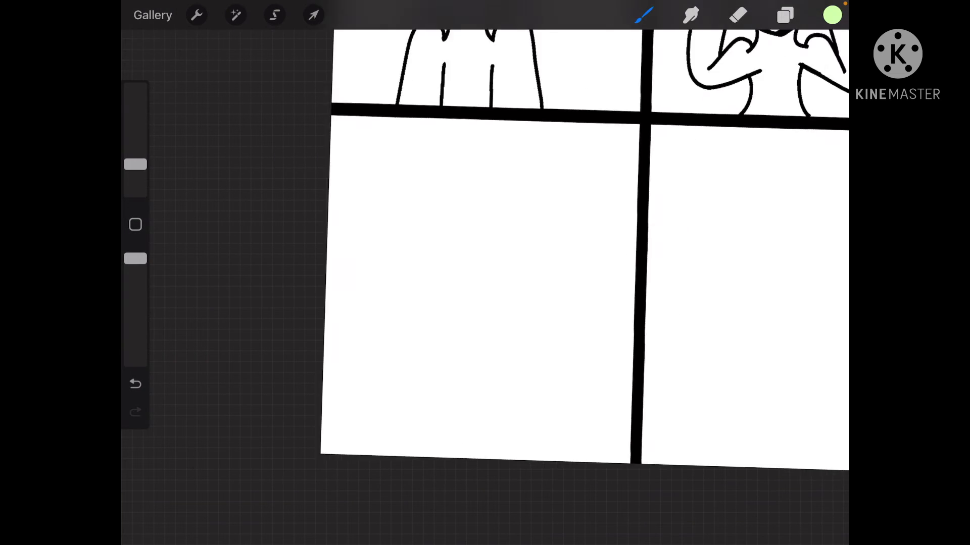
pyautogui.scroll(-2, 485, 273)
pyautogui.scroll(2, 484, 273)
pyautogui.scroll(3, 484, 272)
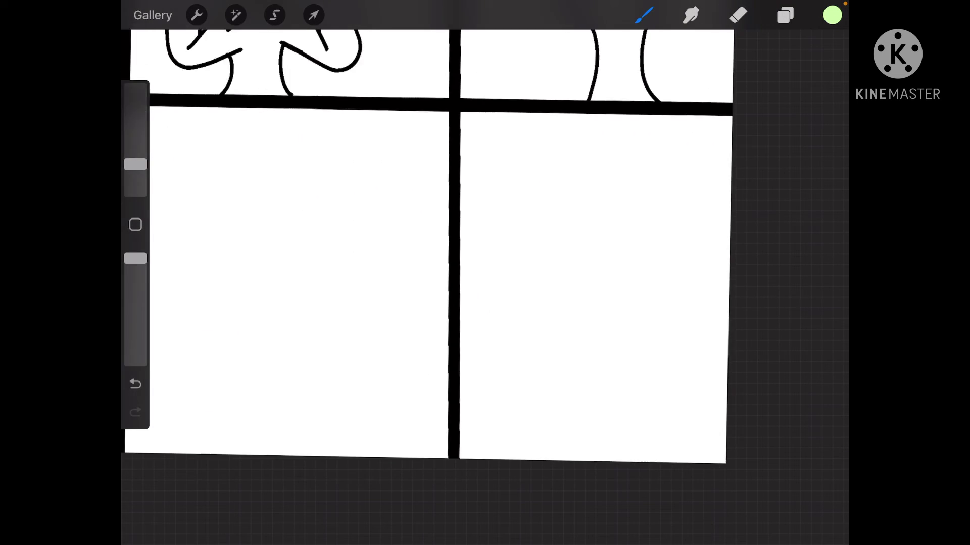
pyautogui.scroll(2, 485, 273)
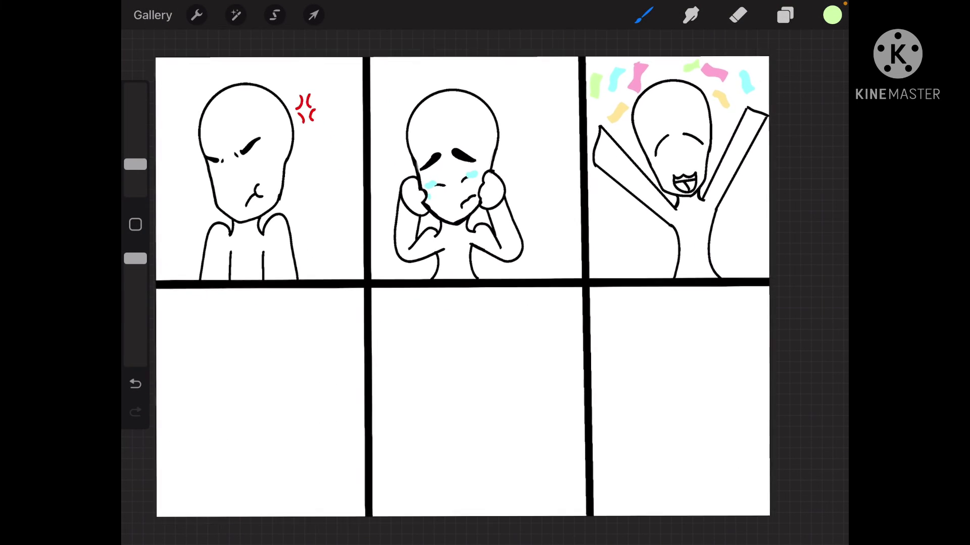